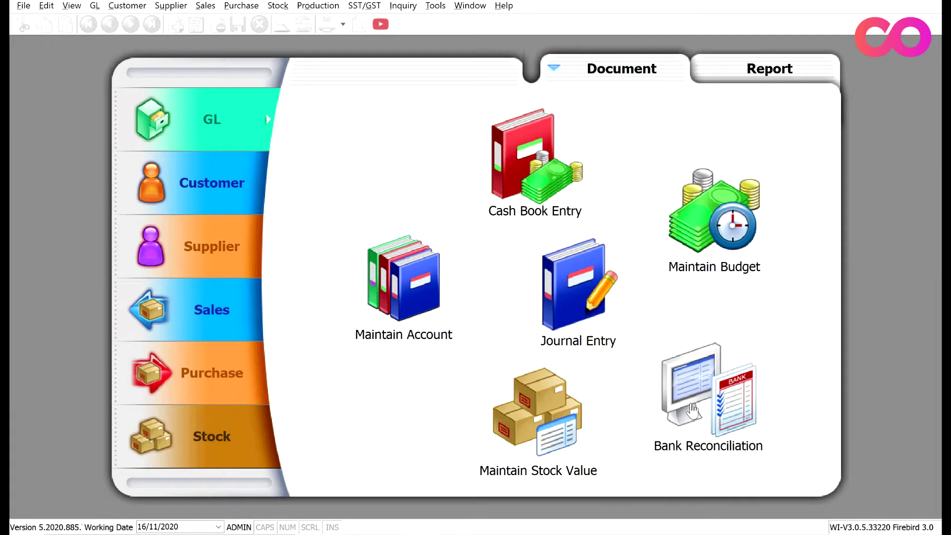
# Create a new bank reconciliation with statement date 30/11/2020 for the MAYBANK account.
pyautogui.click(667, 399)
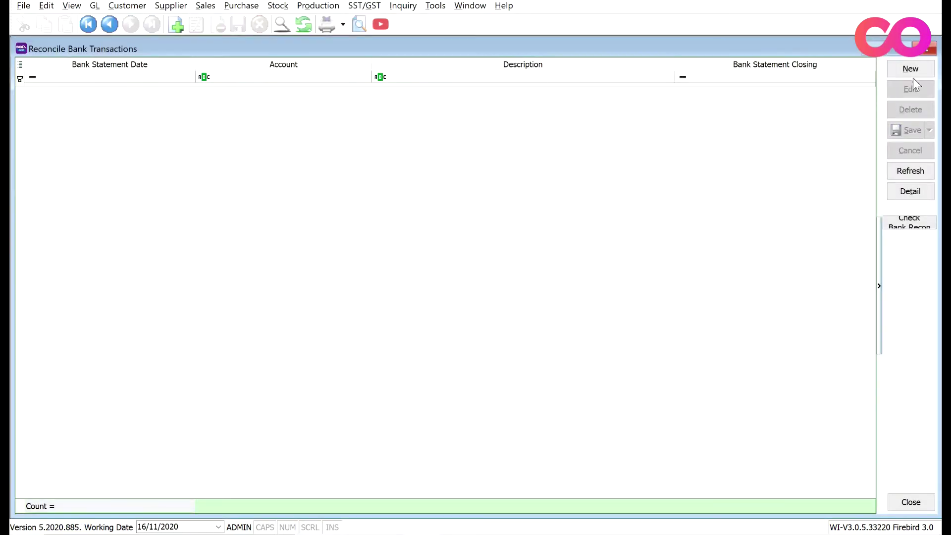
pyautogui.click(910, 69)
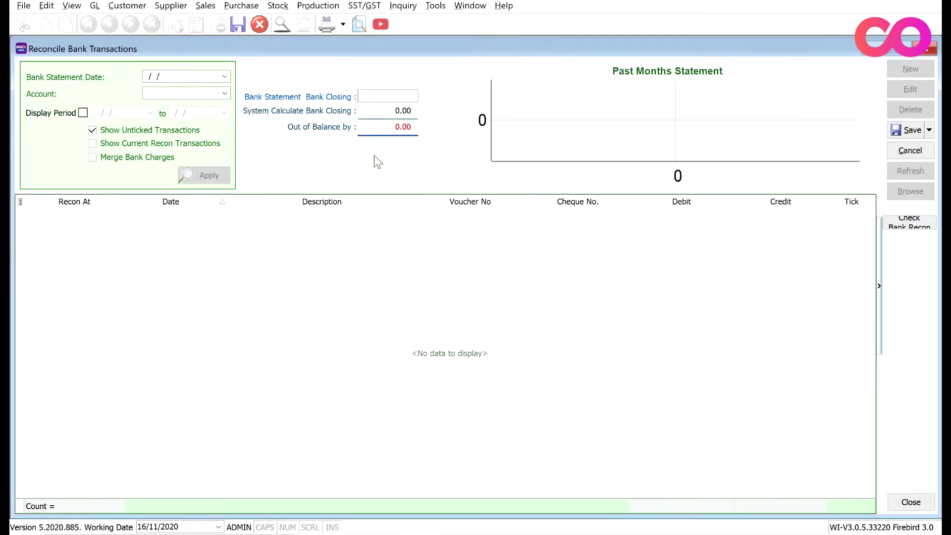
pyautogui.click(225, 77)
pyautogui.click(172, 192)
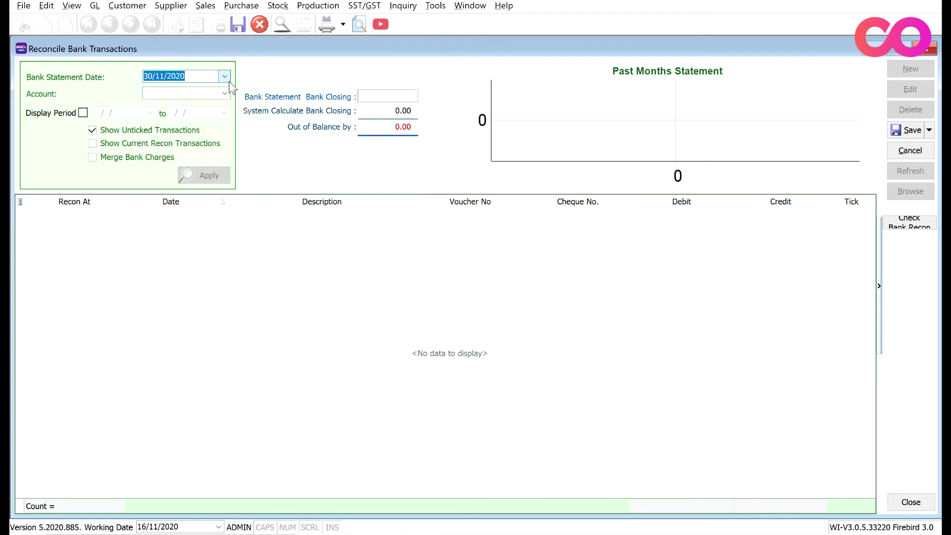
pyautogui.click(225, 94)
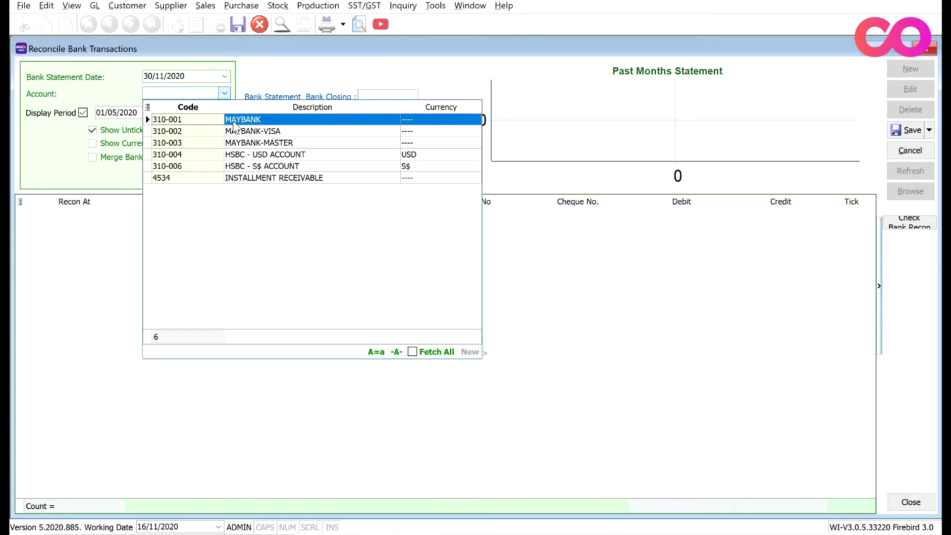
pyautogui.click(234, 121)
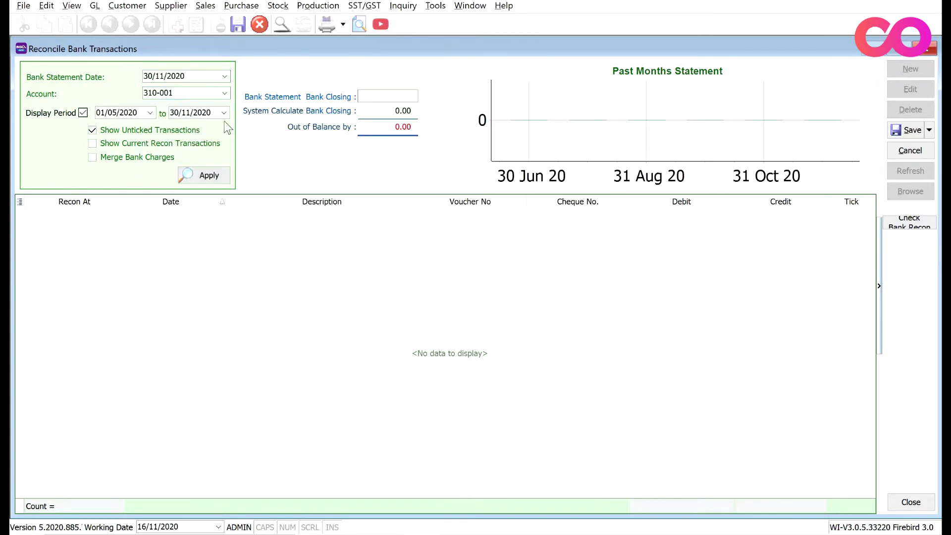
# List the bank transactions with the display period off and current recon transactions shown.
pyautogui.click(83, 113)
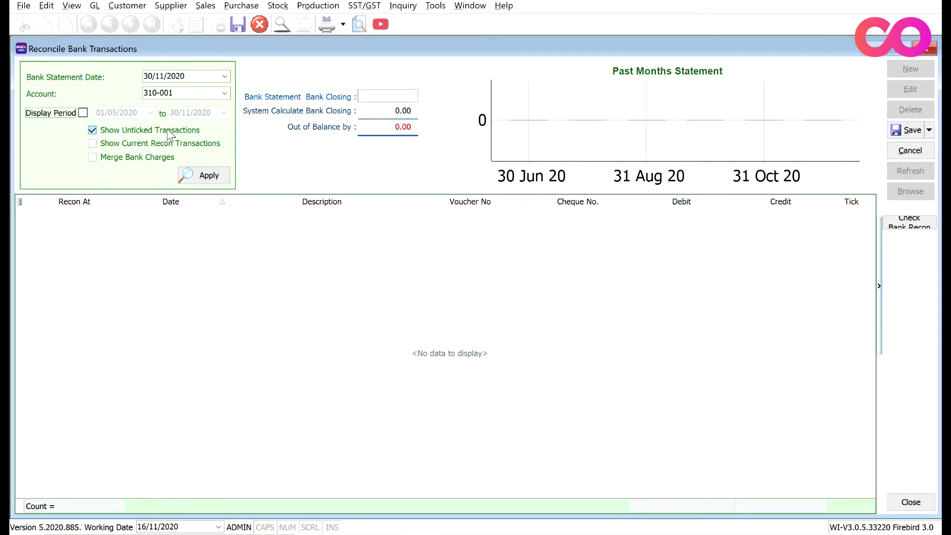
pyautogui.click(93, 142)
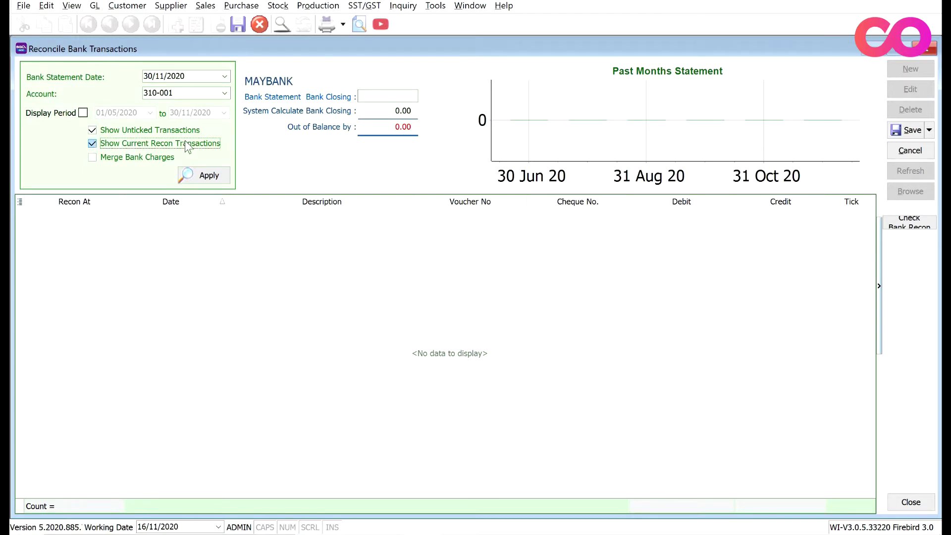
pyautogui.click(212, 173)
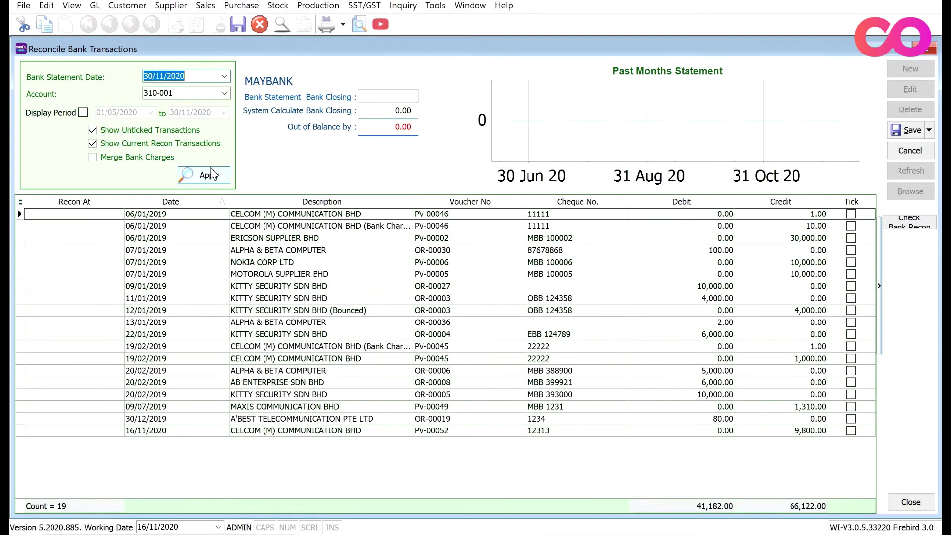
# Mark the 16/11/2020 CELCOM (M) COMMUNICATION BHD supplier payment as cancelled, save it and return to the reconciliation.
pyautogui.click(368, 434)
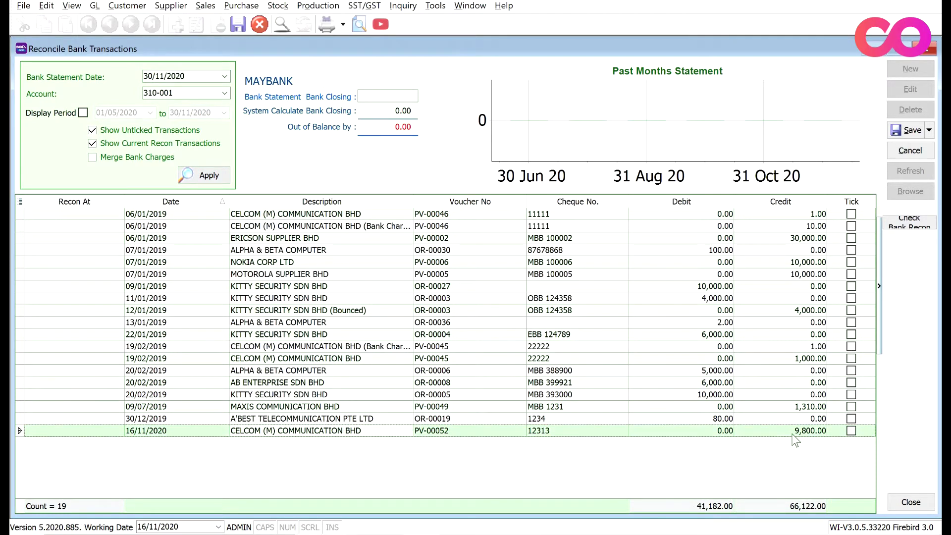
pyautogui.doubleClick(479, 434)
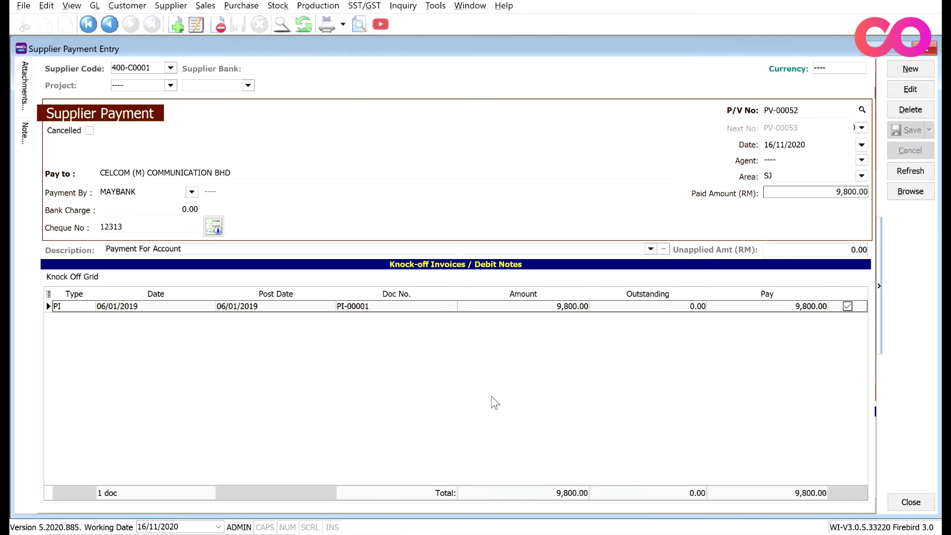
pyautogui.click(908, 92)
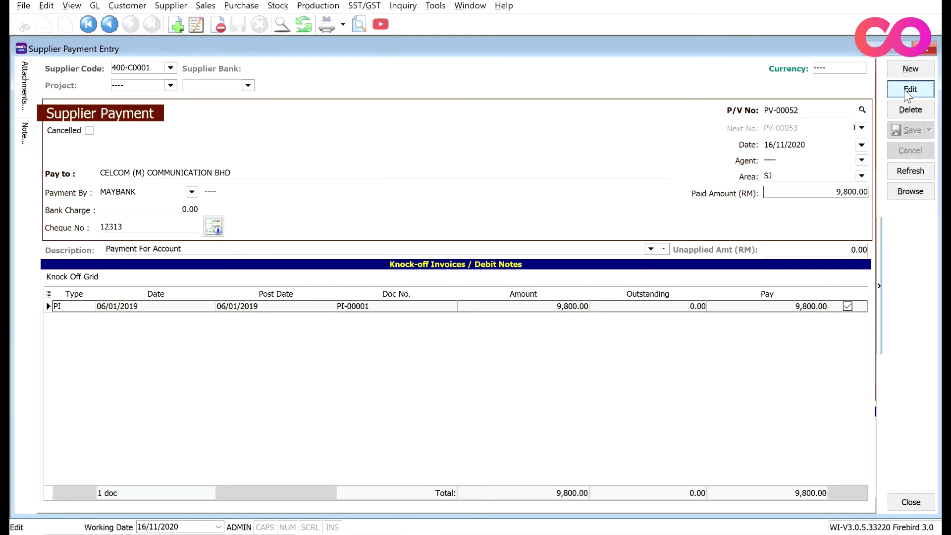
pyautogui.click(90, 132)
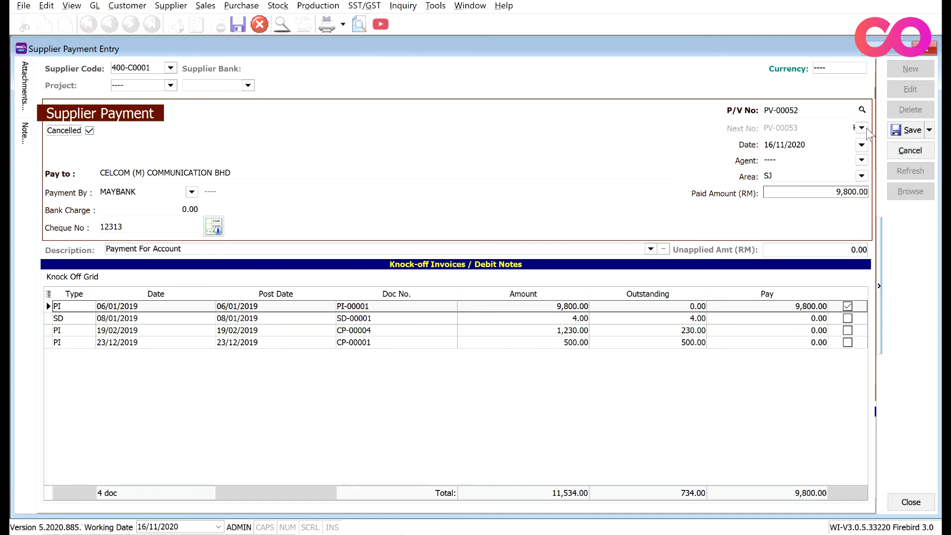
pyautogui.click(905, 131)
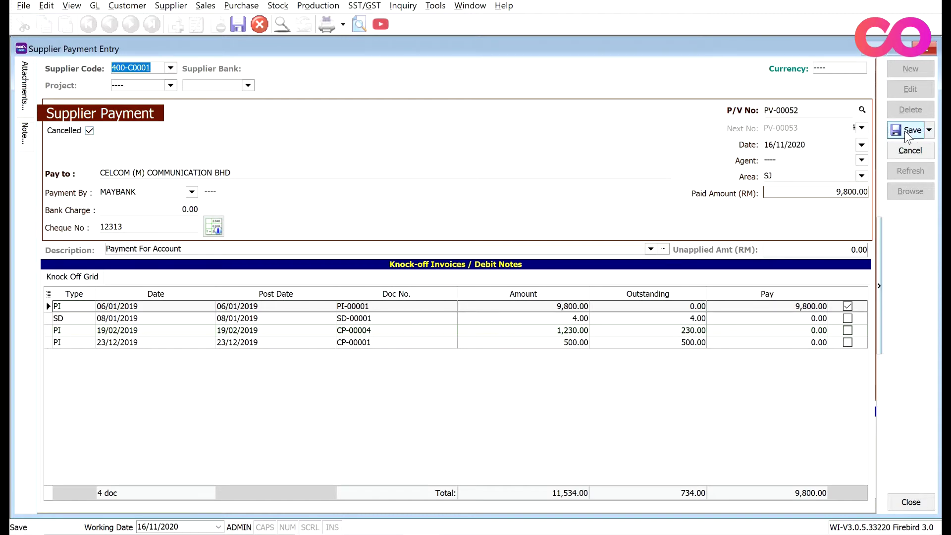
pyautogui.click(927, 50)
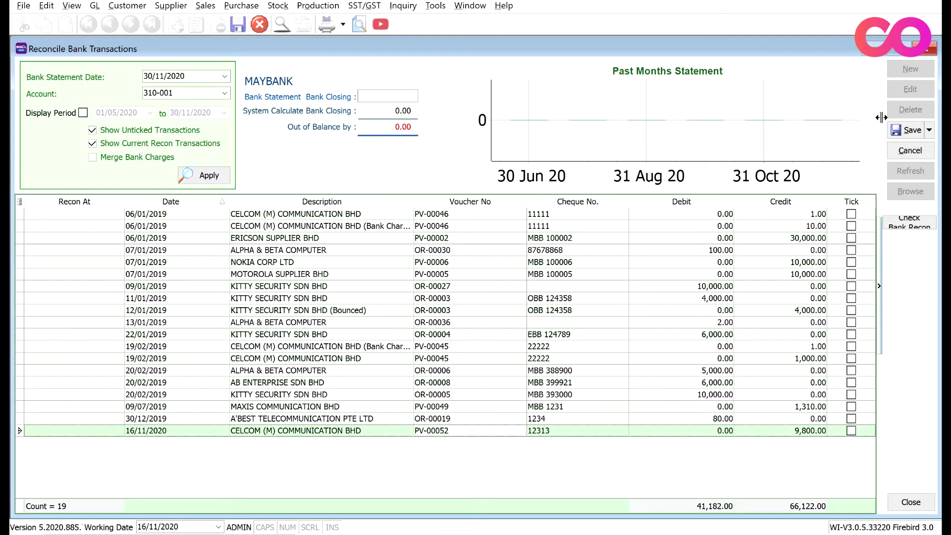
# Discard the current reconciliation and list MAYBANK transactions in a new one dated 30/11/2020, with the display period off.
pyautogui.click(908, 153)
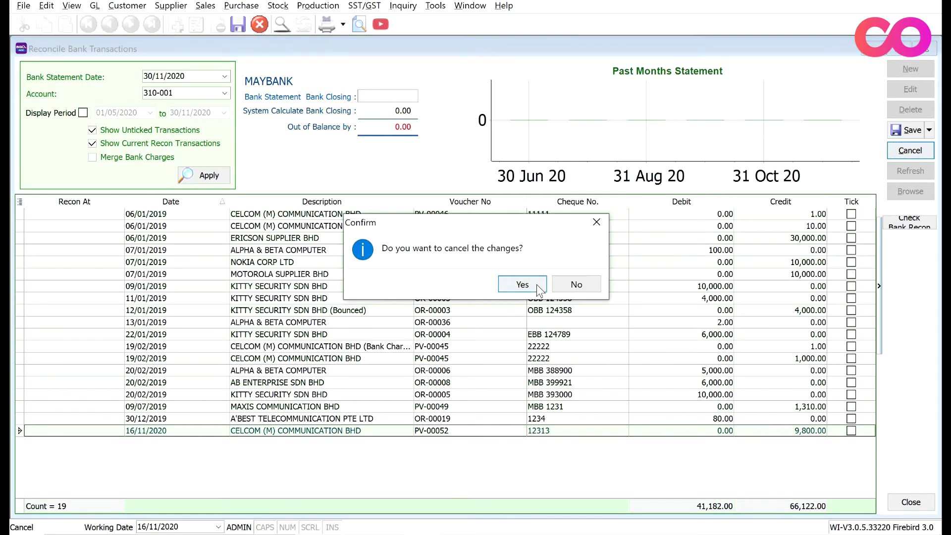
pyautogui.click(539, 285)
pyautogui.click(905, 68)
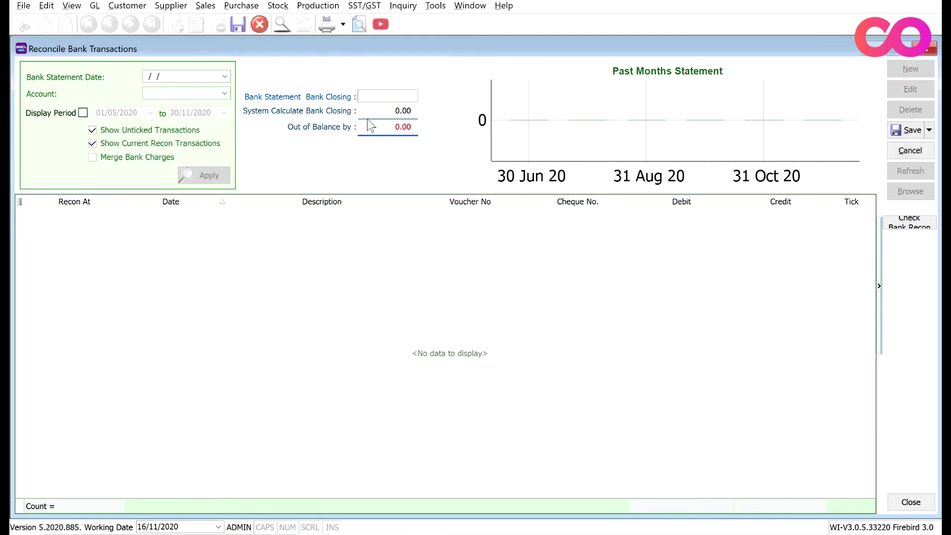
pyautogui.click(223, 75)
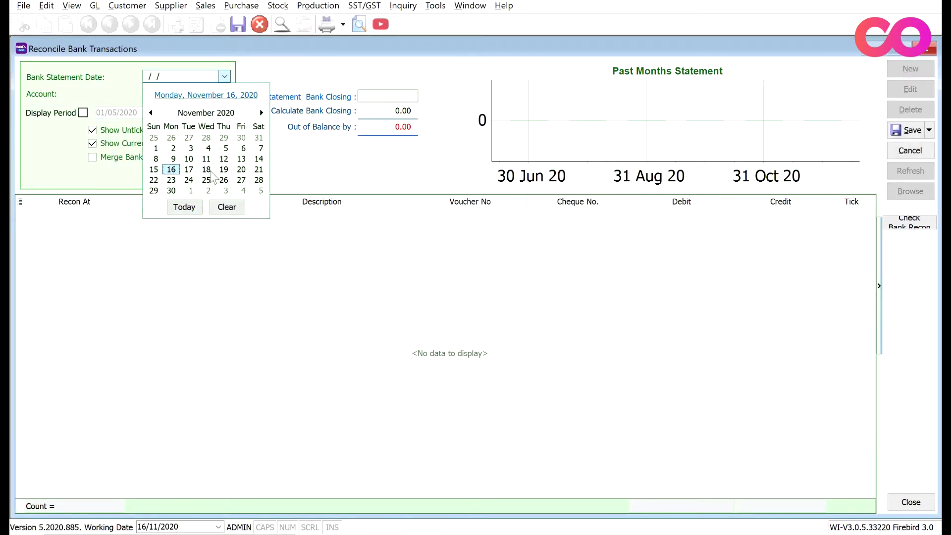
pyautogui.click(171, 191)
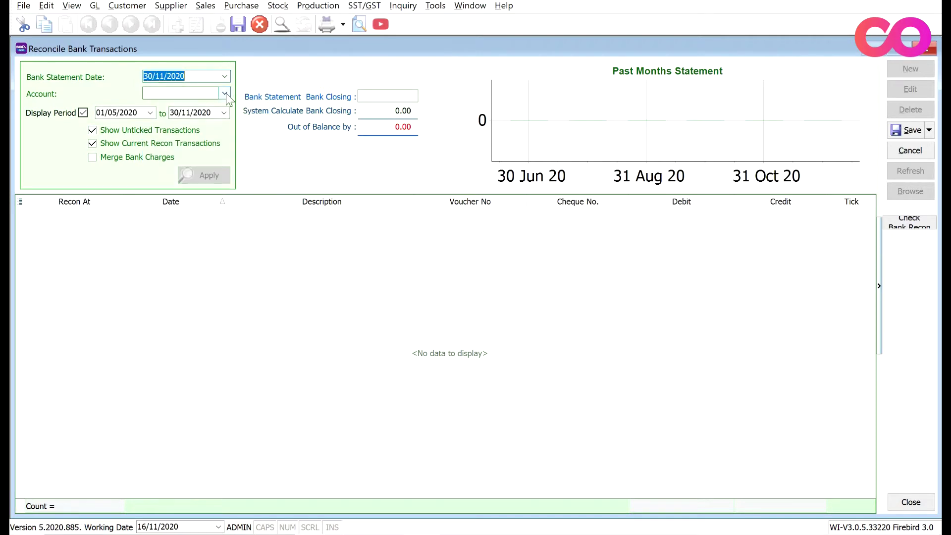
pyautogui.click(224, 94)
pyautogui.click(238, 120)
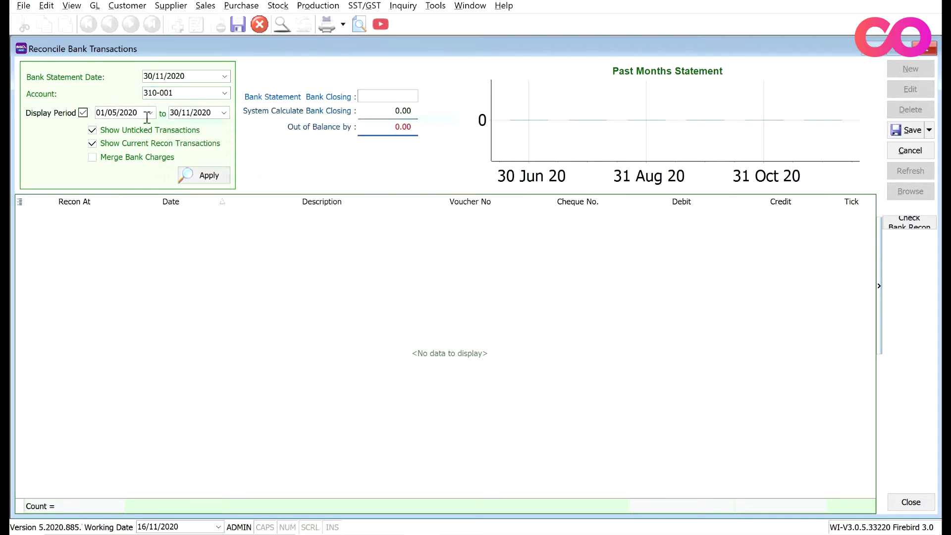
pyautogui.click(82, 113)
pyautogui.click(203, 175)
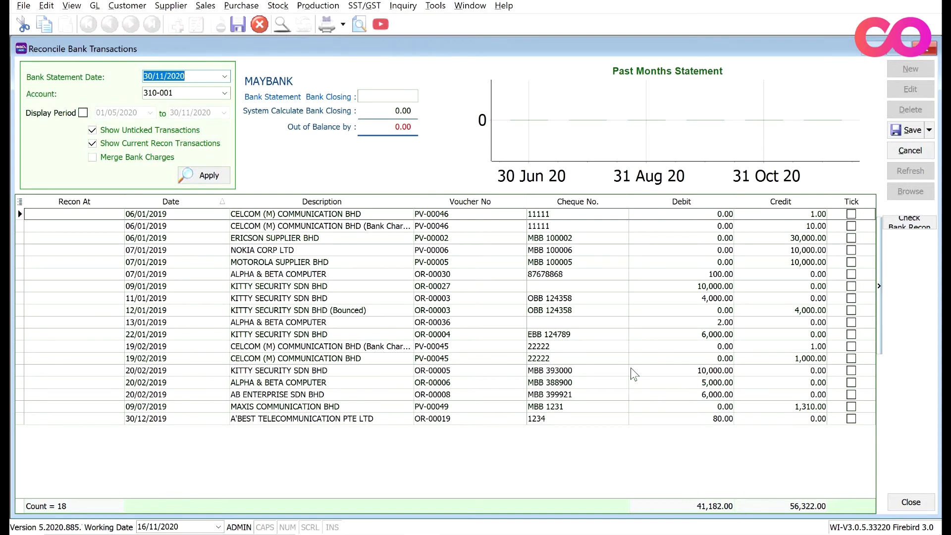
# Discard the unsaved bank reconciliation and close its window.
pyautogui.click(903, 154)
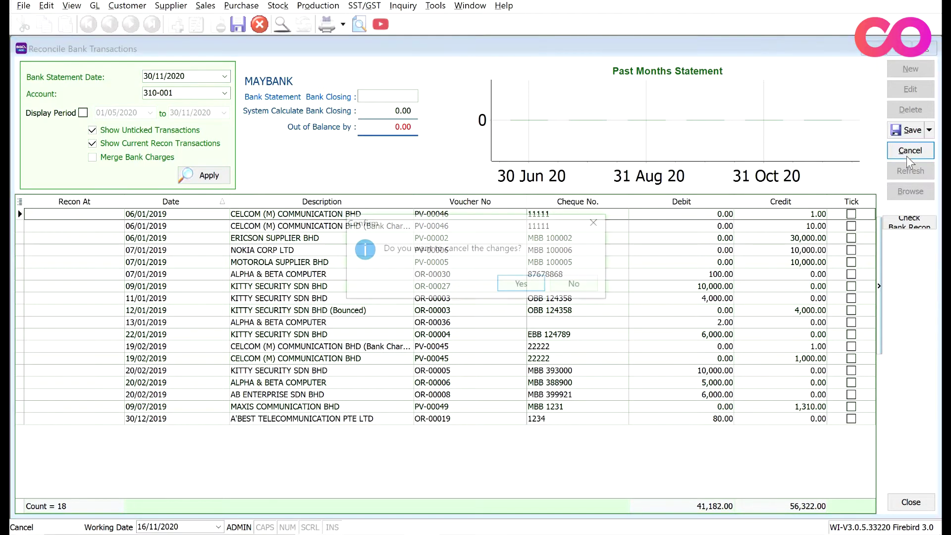
pyautogui.click(534, 285)
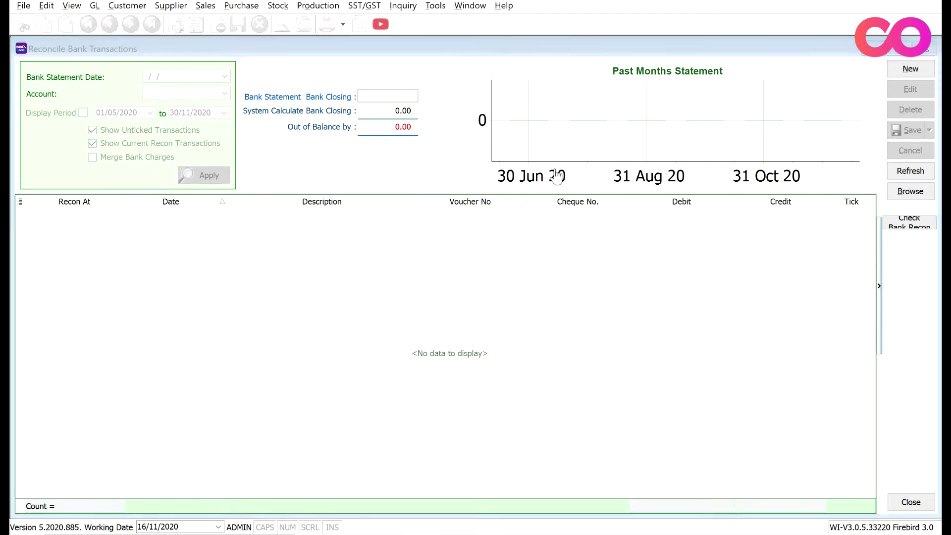
pyautogui.click(930, 52)
# Create a new supplier payment for LION HPHONE ACCESSORIES SDN BHD.
pyautogui.click(208, 246)
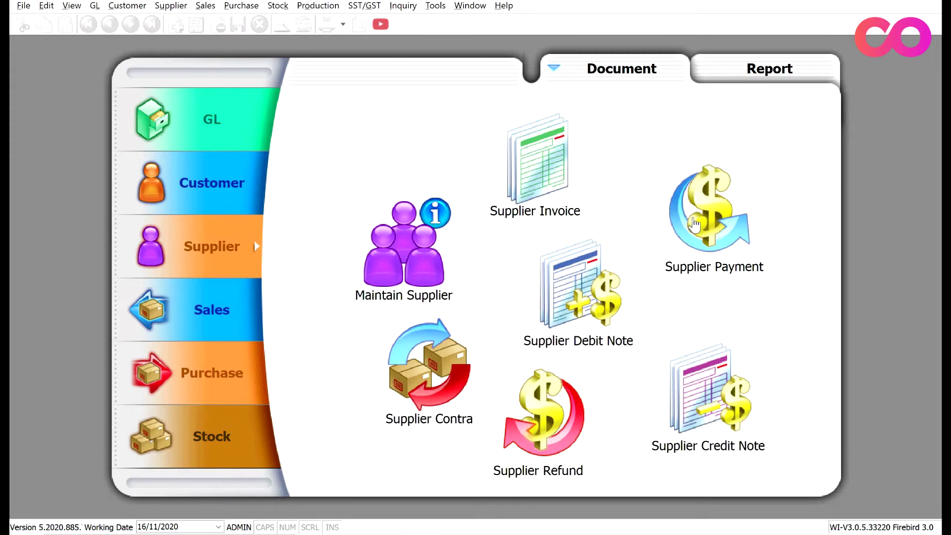
pyautogui.click(740, 174)
pyautogui.click(922, 70)
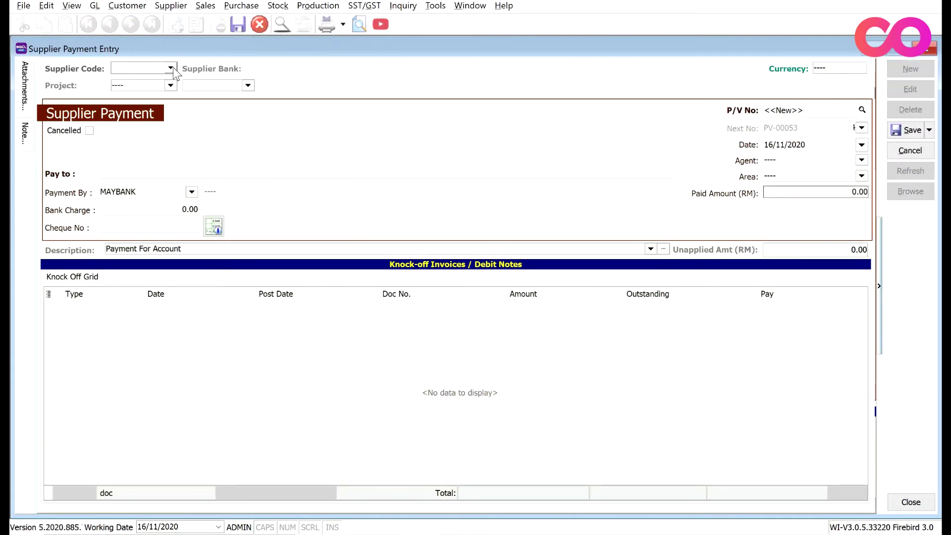
pyautogui.click(171, 68)
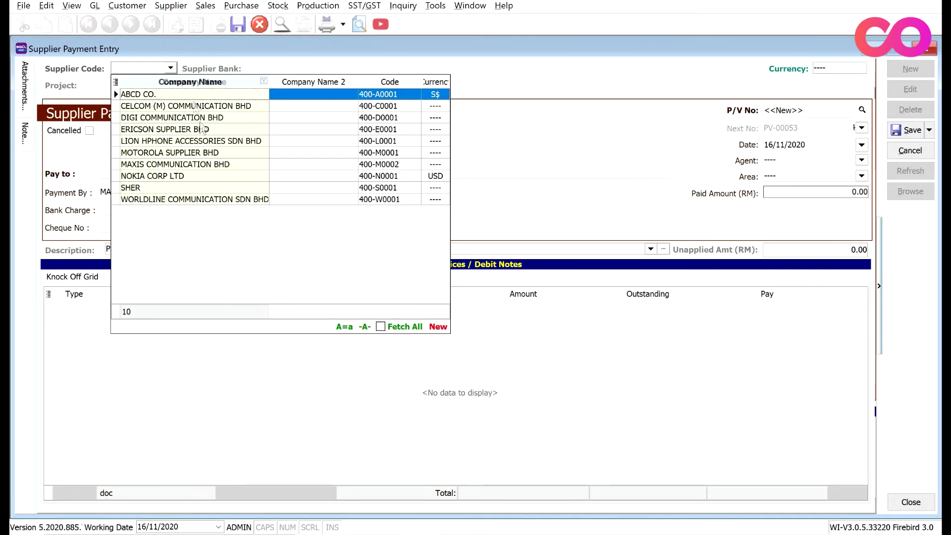
pyautogui.click(202, 166)
pyautogui.click(171, 67)
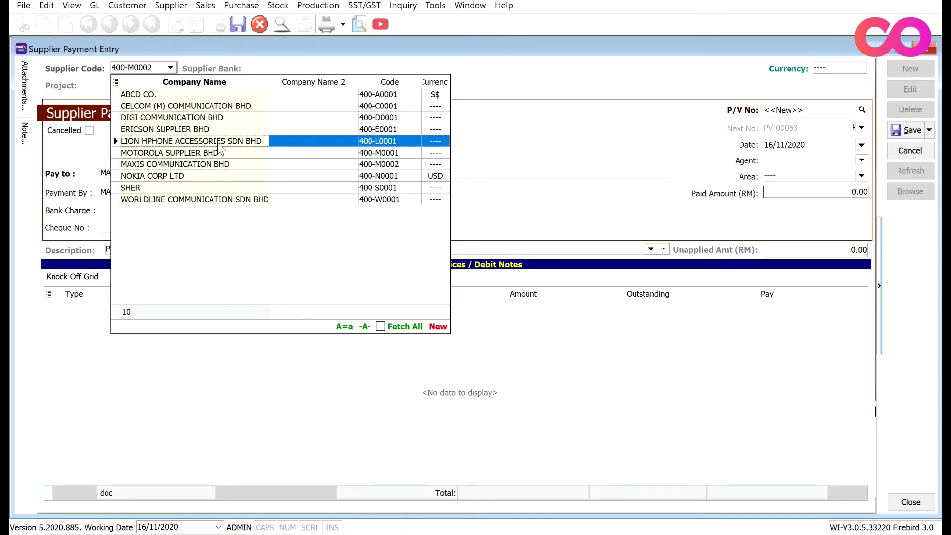
pyautogui.click(220, 144)
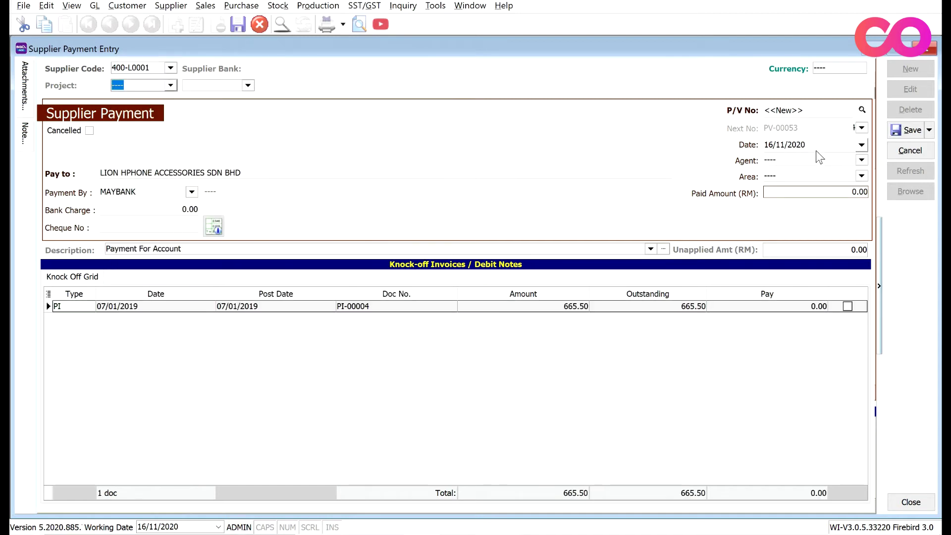
# Set the paid amount to 665.50, knock off the 07/01/2019 invoice, enter the cheque number and save the payment.
pyautogui.click(792, 192)
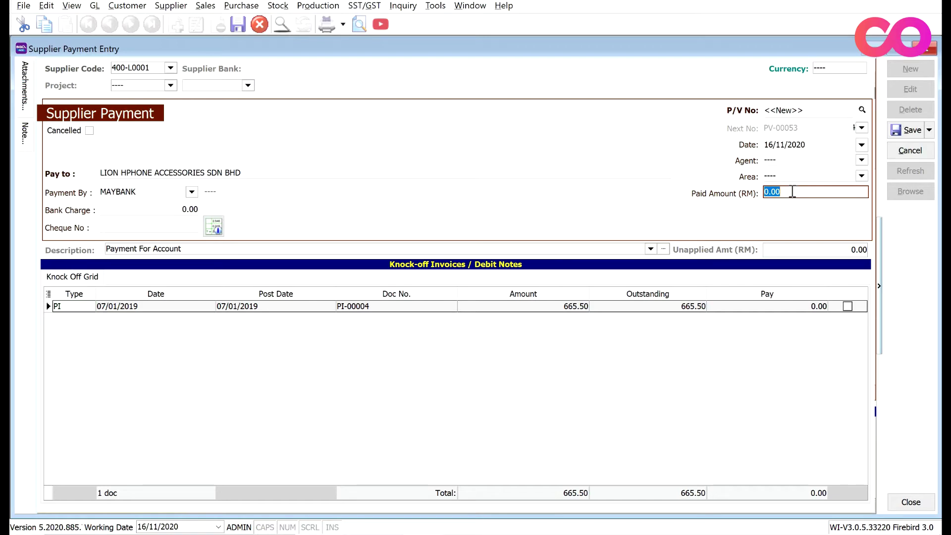
pyautogui.write('665.50')
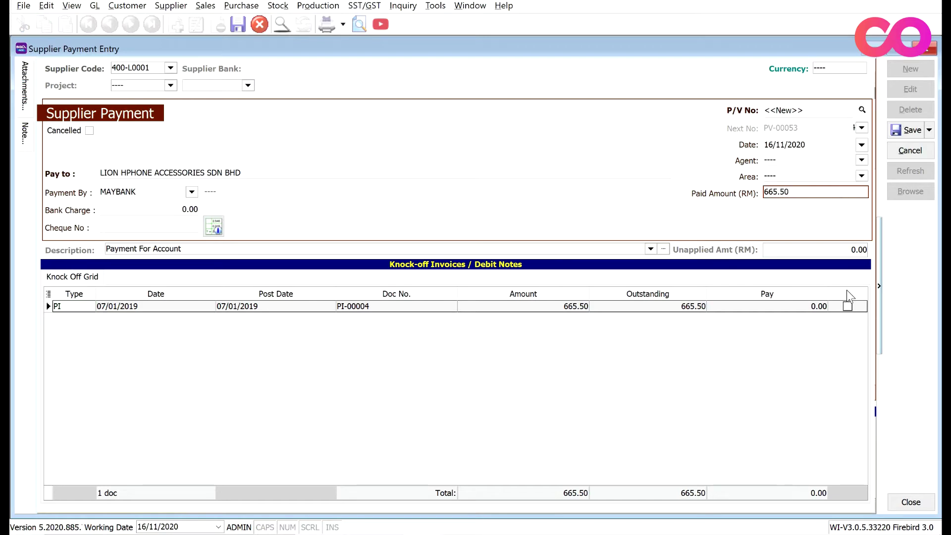
pyautogui.click(847, 306)
pyautogui.click(164, 224)
pyautogui.write('23213512')
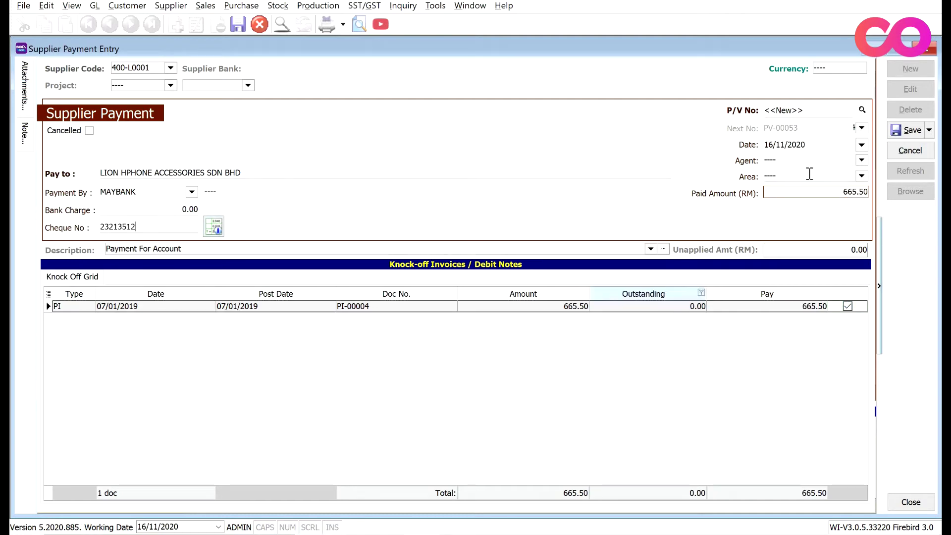
pyautogui.click(899, 131)
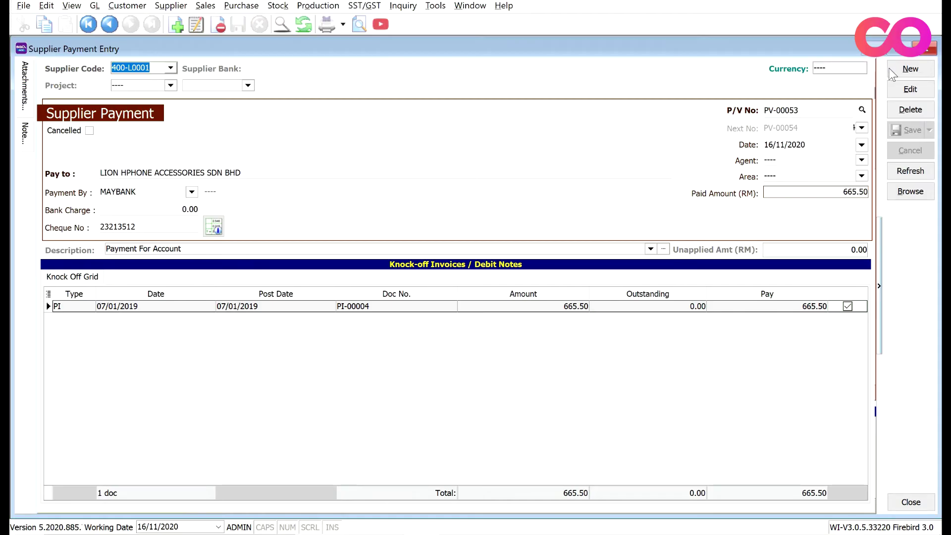
# Mark the LION HPHONE ACCESSORIES SDN BHD payment as bounced on 18/11/2020, save it and close the payment entry.
pyautogui.click(909, 89)
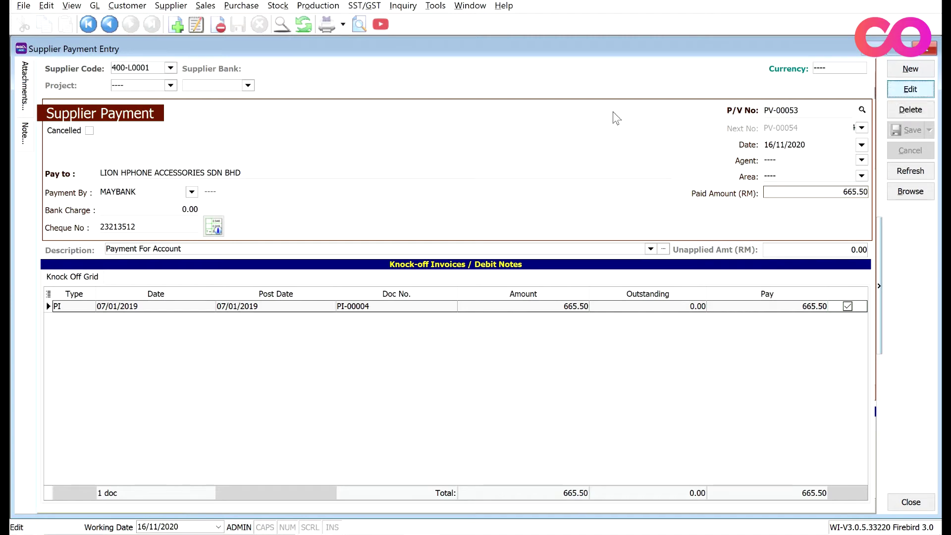
pyautogui.rightClick(491, 137)
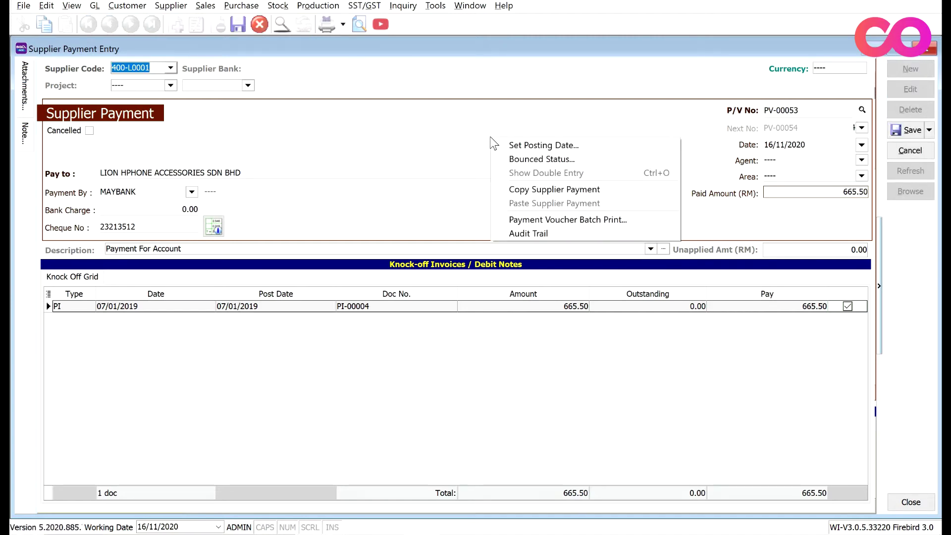
pyautogui.click(535, 159)
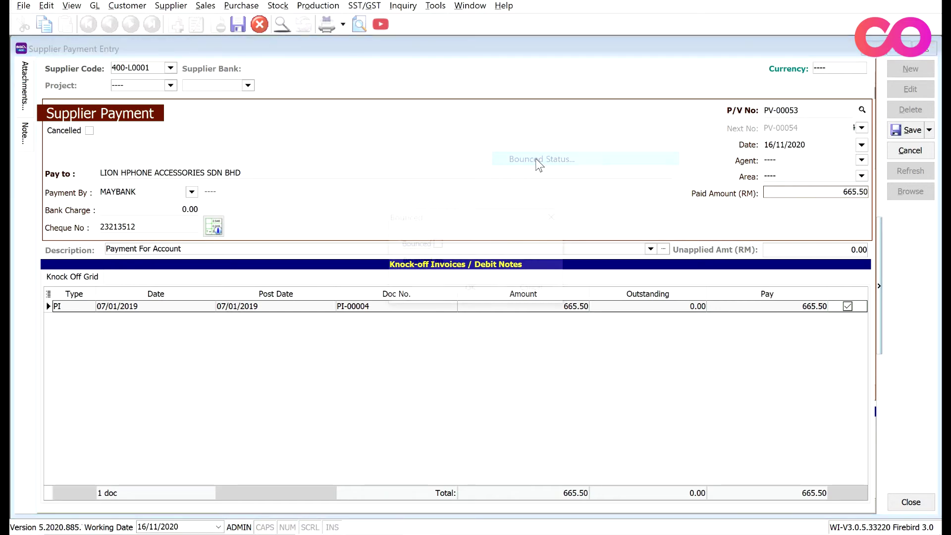
pyautogui.click(437, 243)
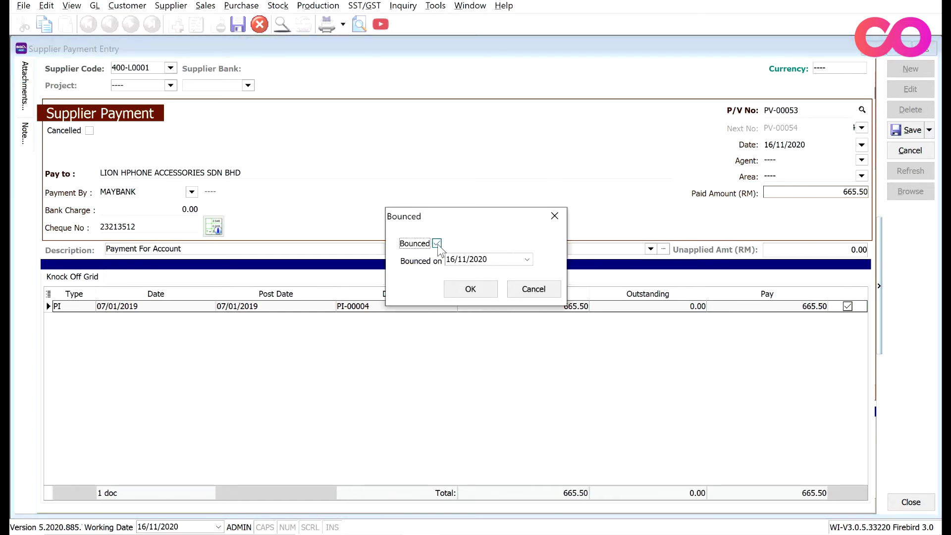
pyautogui.click(527, 259)
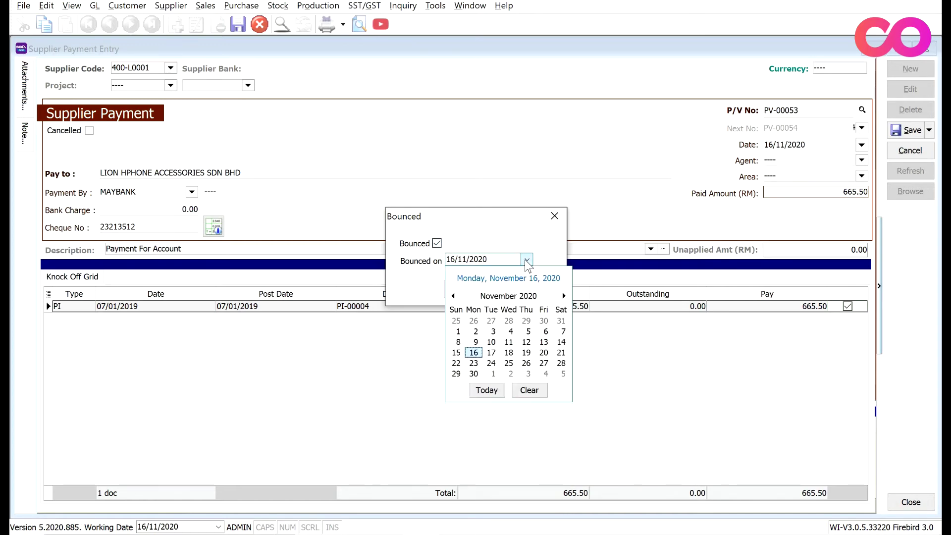
pyautogui.click(511, 354)
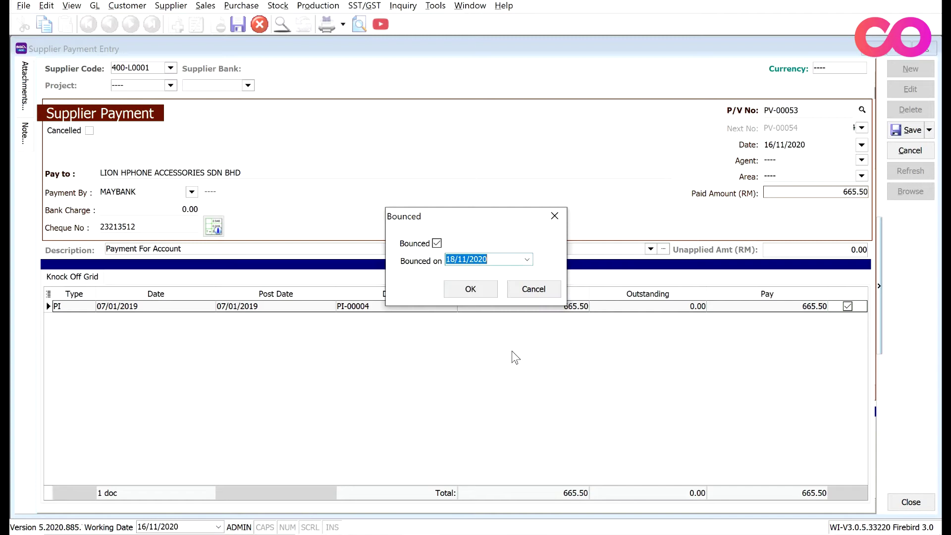
pyautogui.click(471, 289)
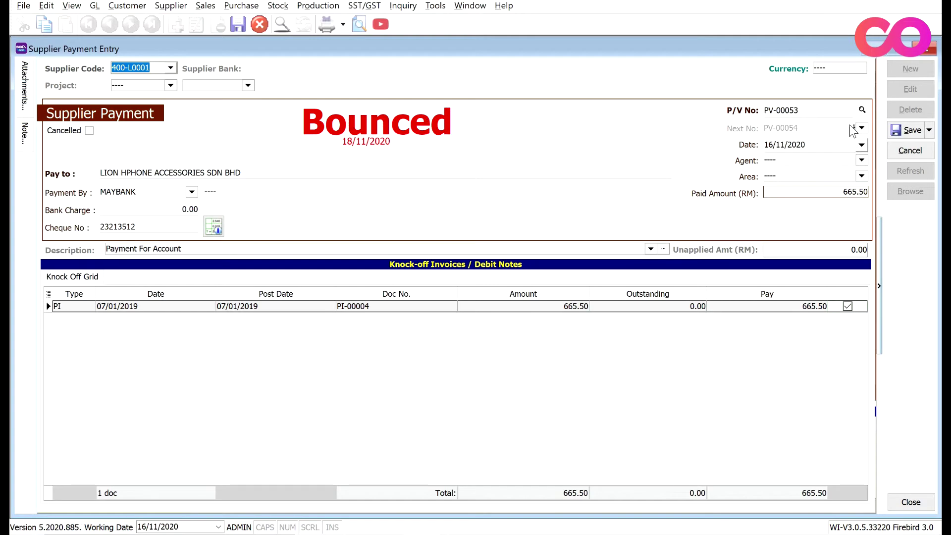
pyautogui.click(918, 129)
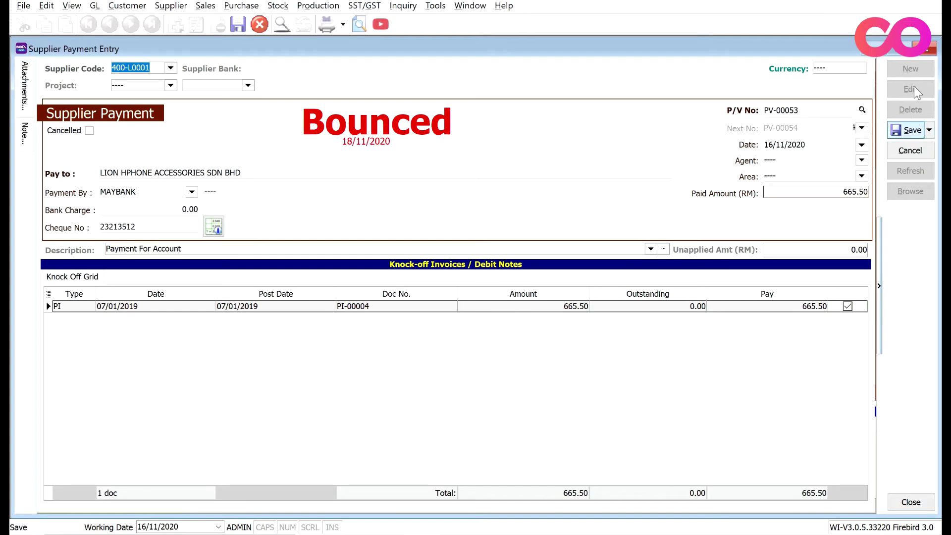
pyautogui.click(927, 49)
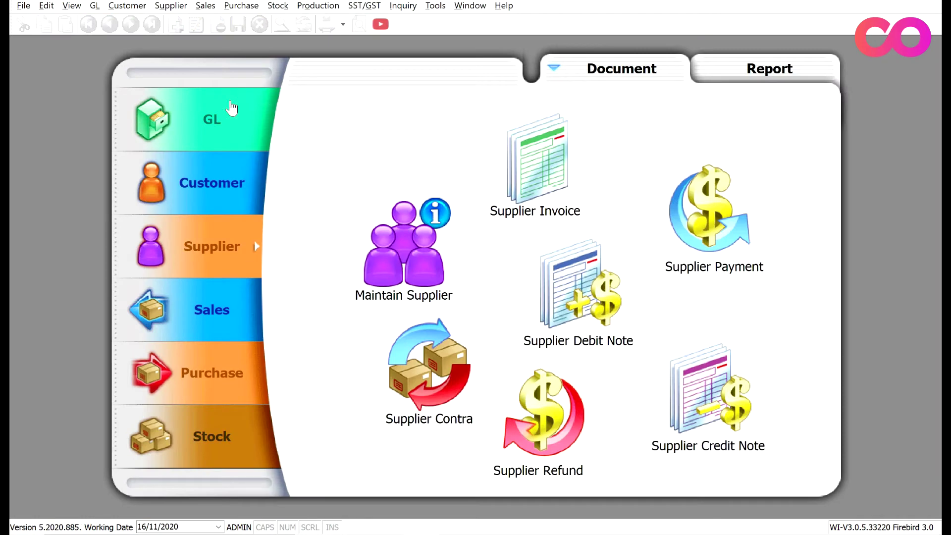
# Start a new bank reconciliation with the bank statement date 16/11/2020.
pyautogui.click(221, 123)
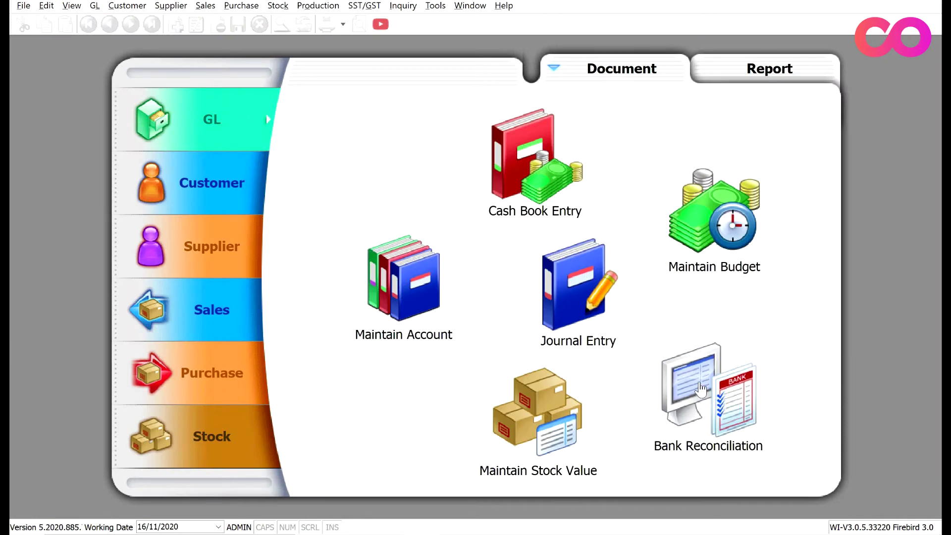
pyautogui.click(700, 389)
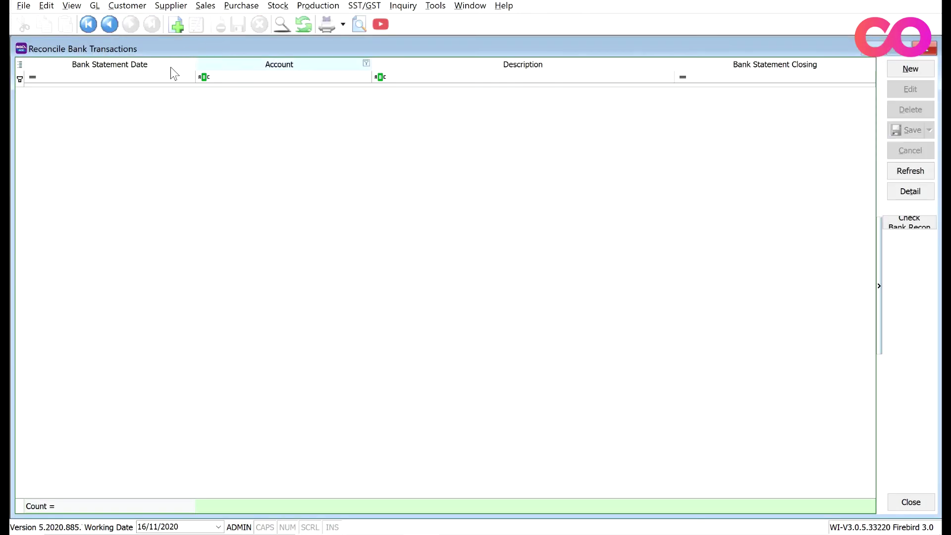
pyautogui.click(917, 71)
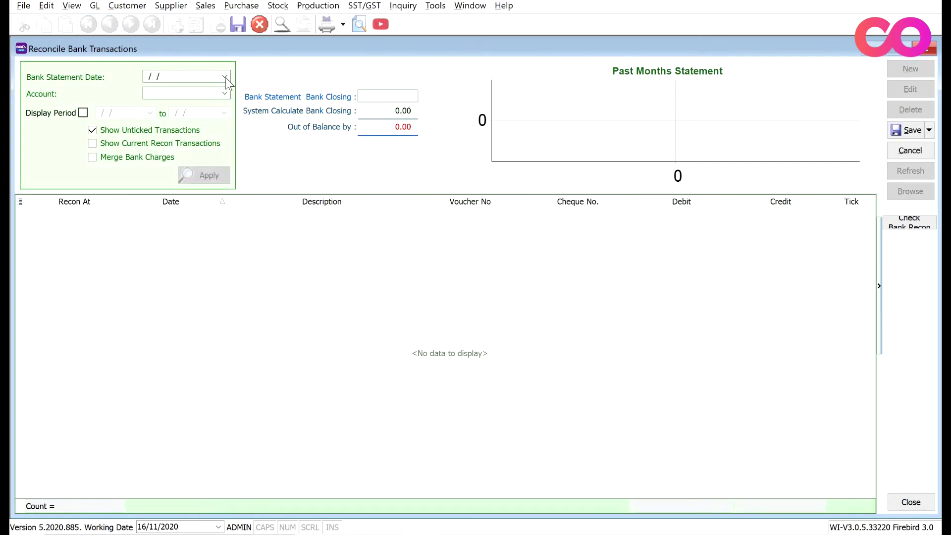
pyautogui.click(224, 77)
pyautogui.click(172, 169)
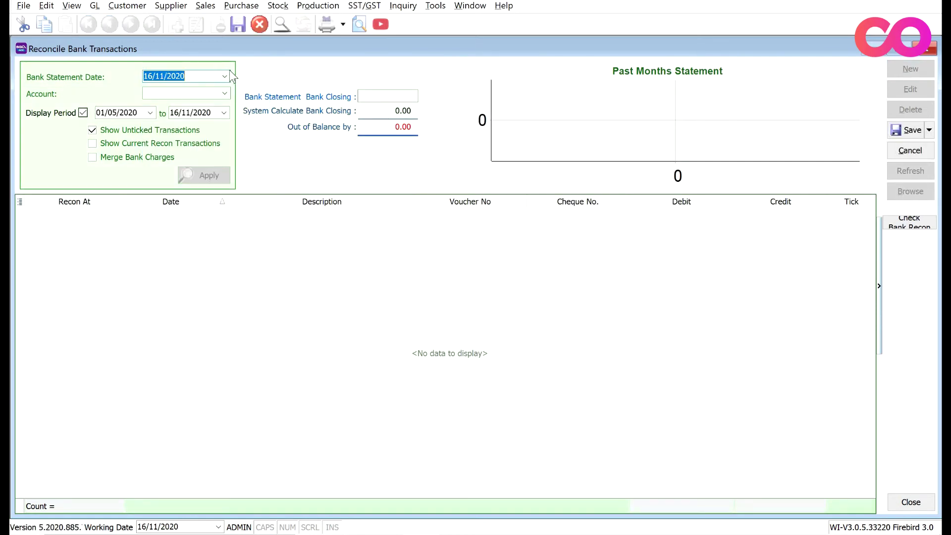
# List the MAYBANK transactions with the display period off and current recon transactions shown, and select the LION HPHONE ACCESSORIES SDN BHD payment.
pyautogui.click(226, 94)
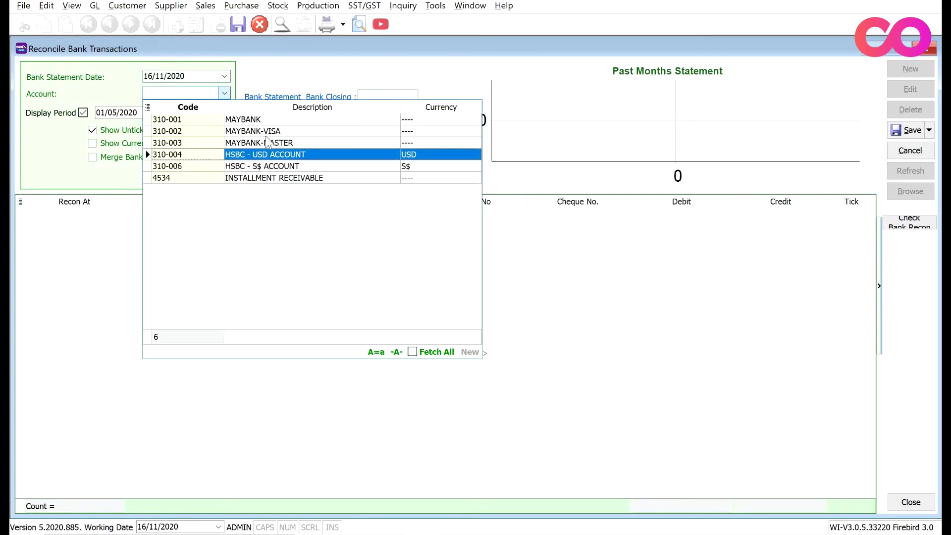
pyautogui.click(261, 121)
pyautogui.click(82, 112)
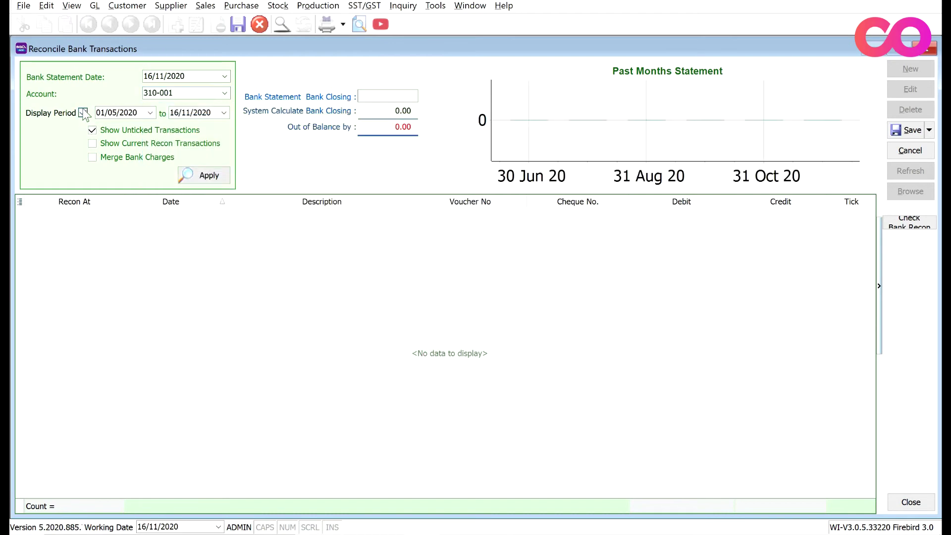
pyautogui.click(93, 144)
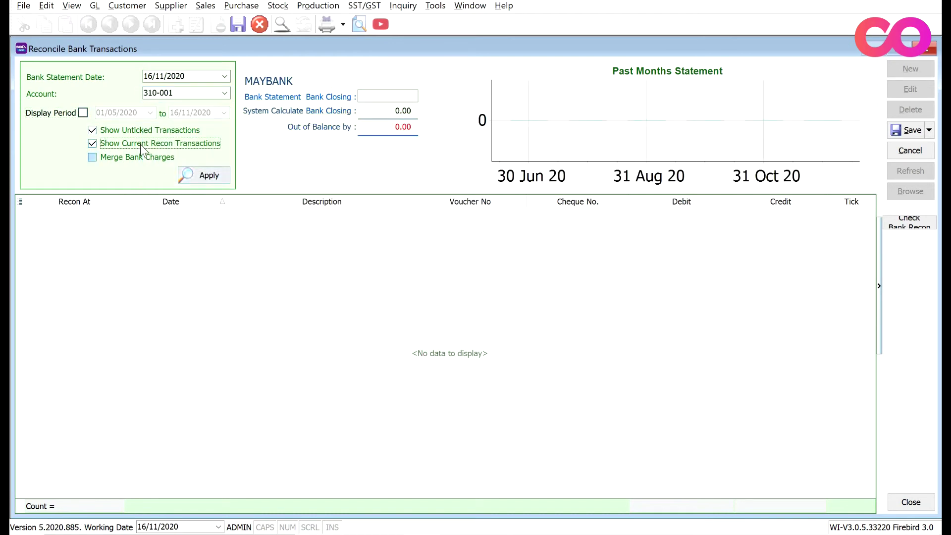
pyautogui.click(218, 174)
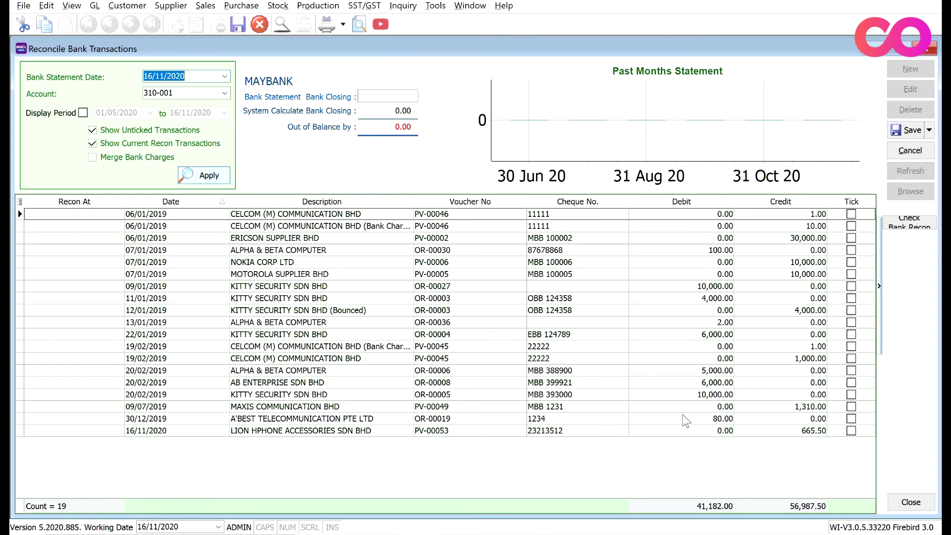
pyautogui.click(805, 434)
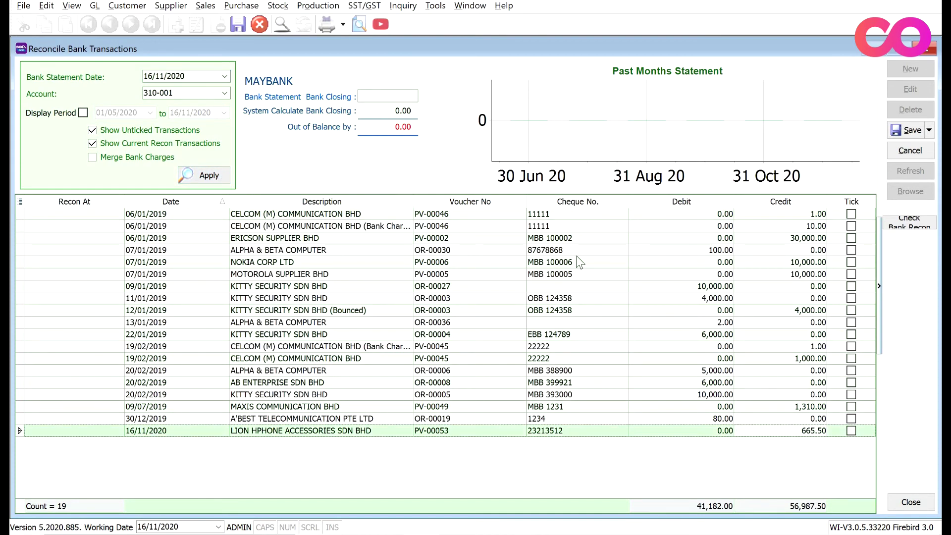
# Set the bank statement date to 30/11/2020, refresh the transaction list and examine the bounced entry for LION HPHONE ACCESSORIES SDN BHD.
pyautogui.click(224, 76)
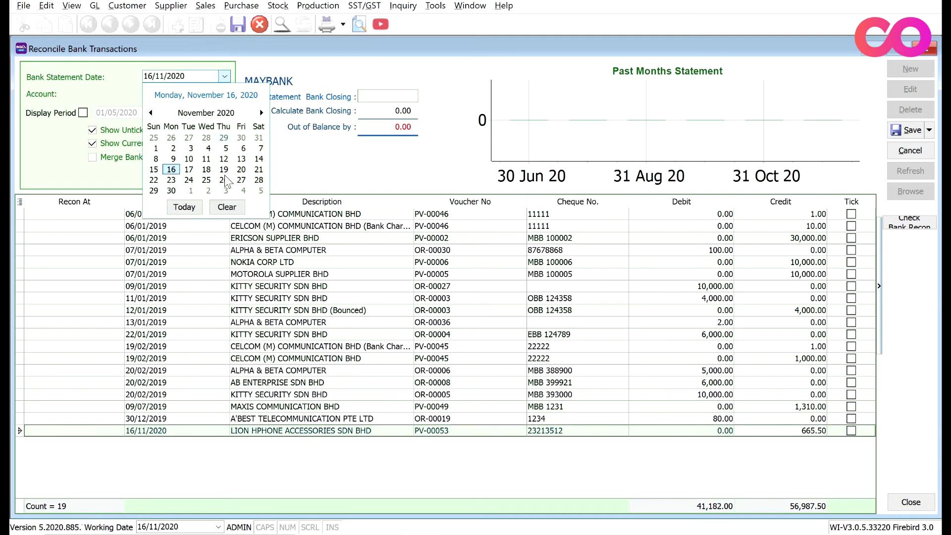
pyautogui.click(171, 189)
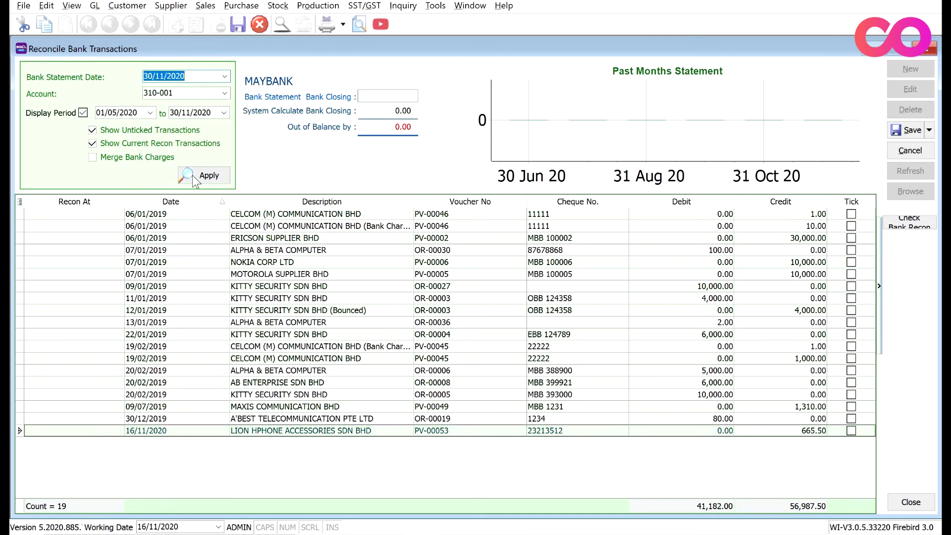
pyautogui.click(196, 176)
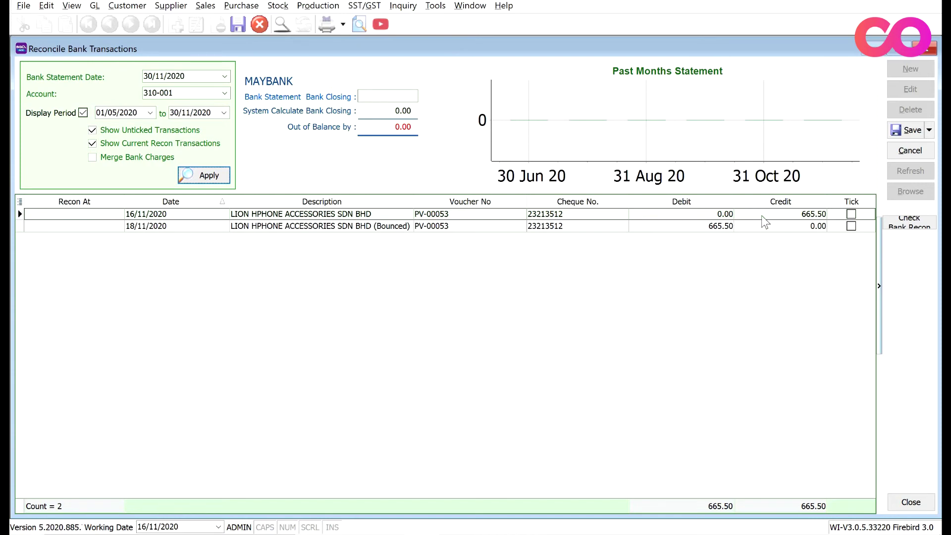
pyautogui.click(381, 229)
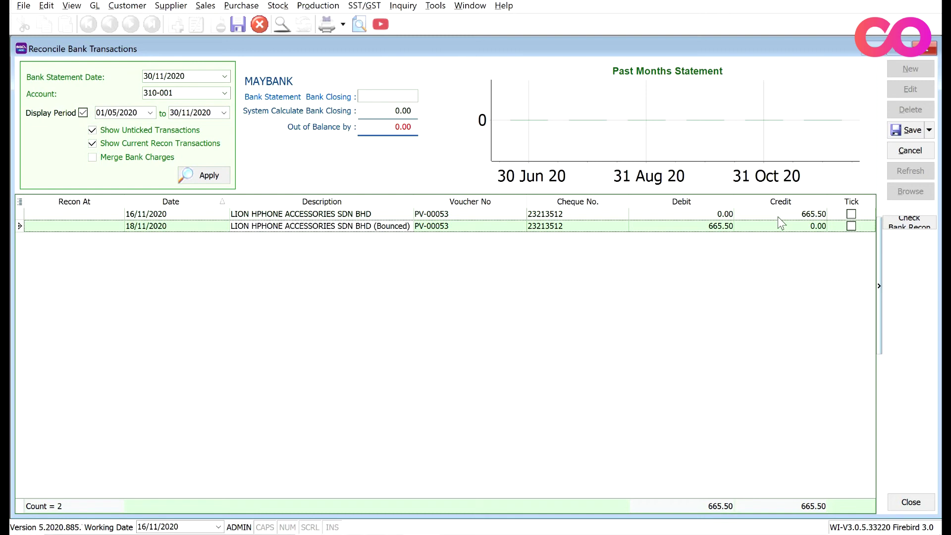
# Cancel the unsaved bank reconciliation and close its window.
pyautogui.click(911, 151)
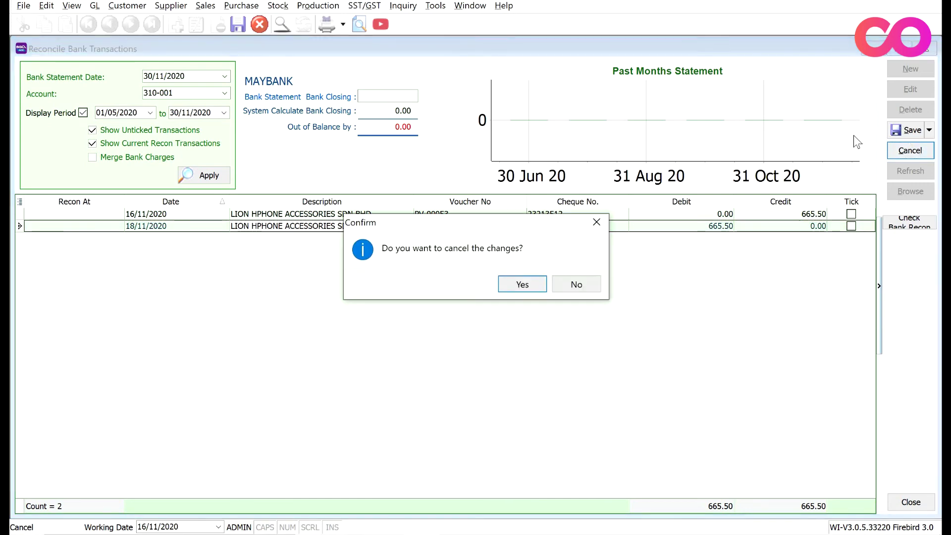
pyautogui.click(523, 287)
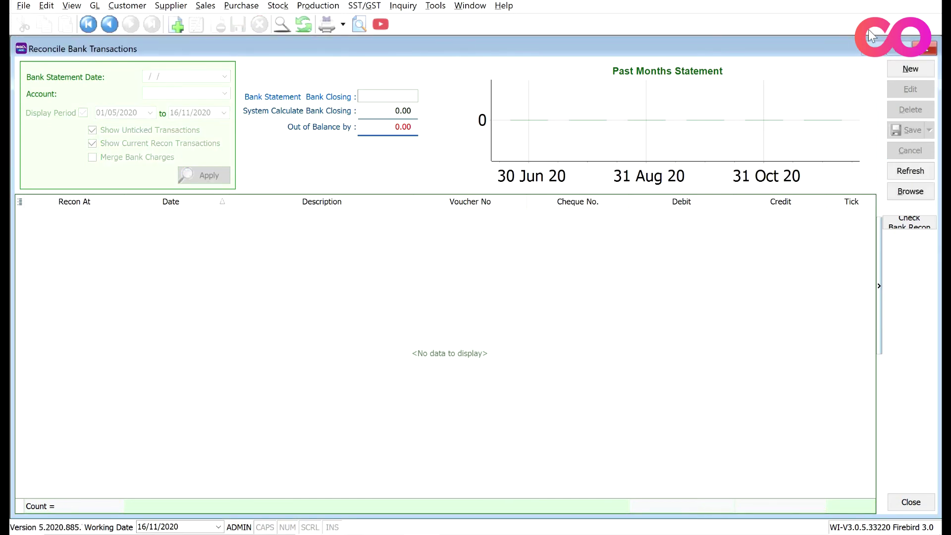
pyautogui.click(931, 48)
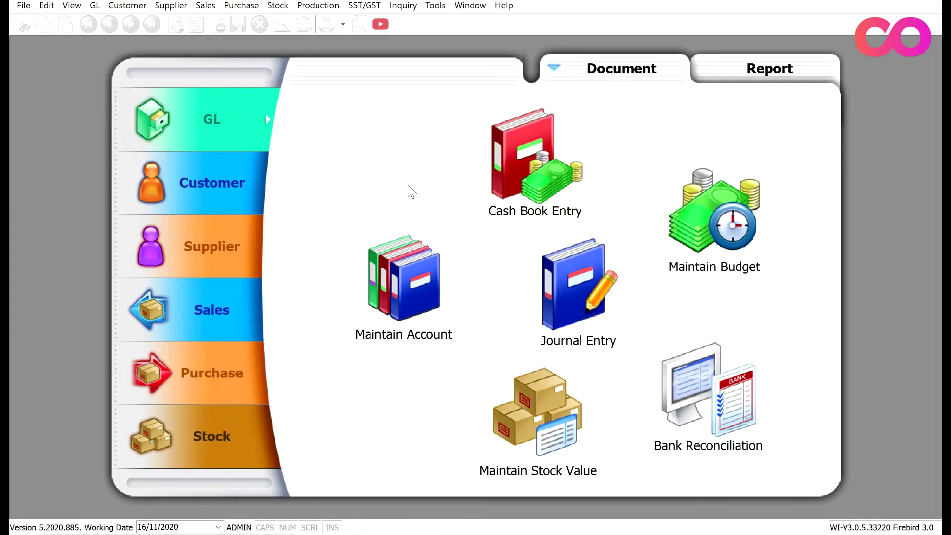
# Start another supplier payment for LION HPHONE ACCESSORIES SDN BHD.
pyautogui.click(221, 246)
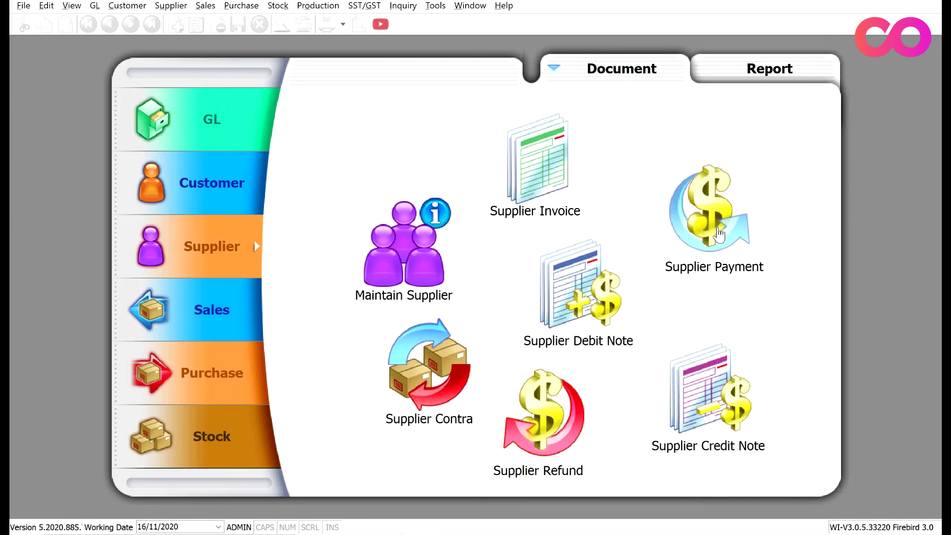
pyautogui.click(718, 234)
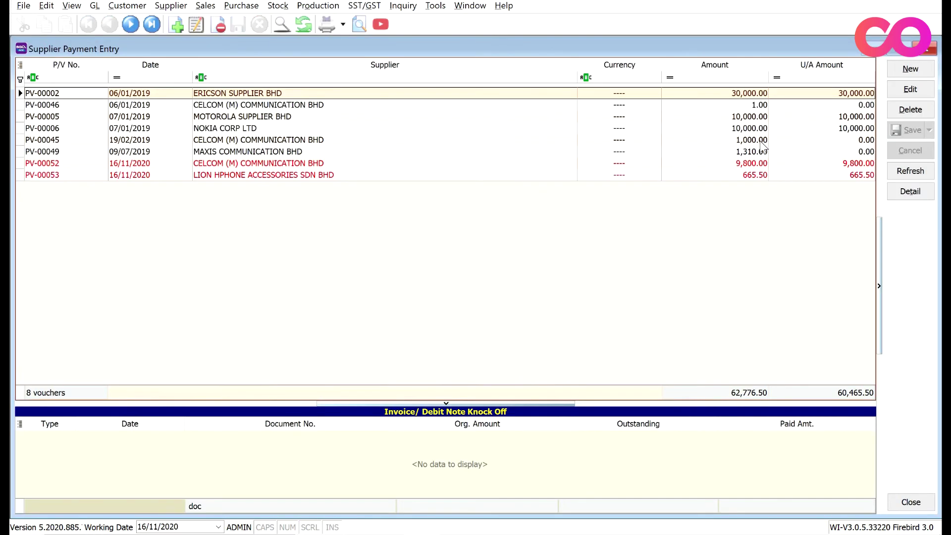
pyautogui.click(919, 75)
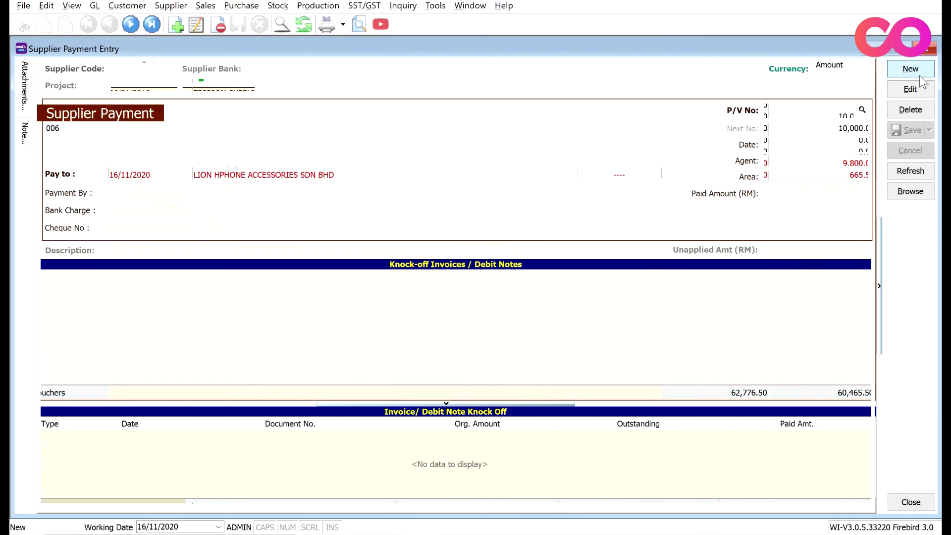
pyautogui.write('lion')
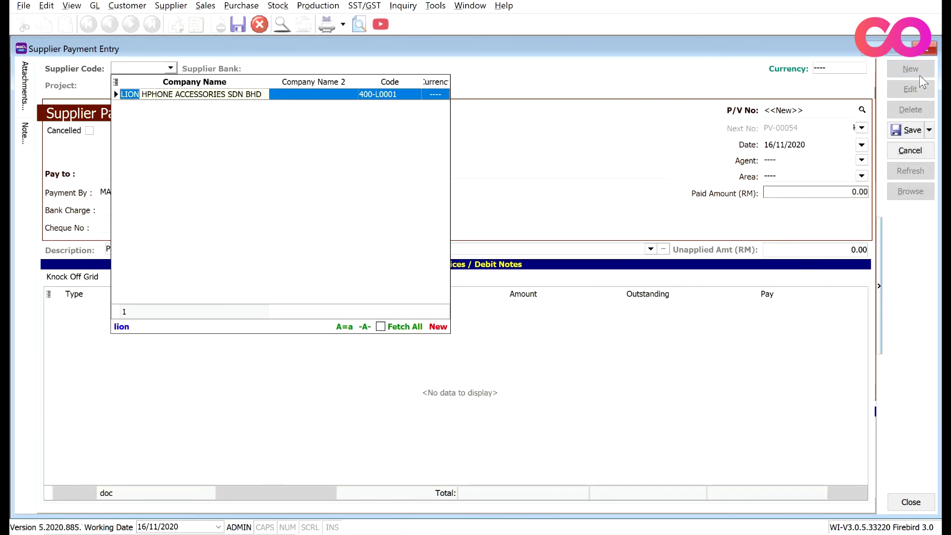
pyautogui.press('Return')
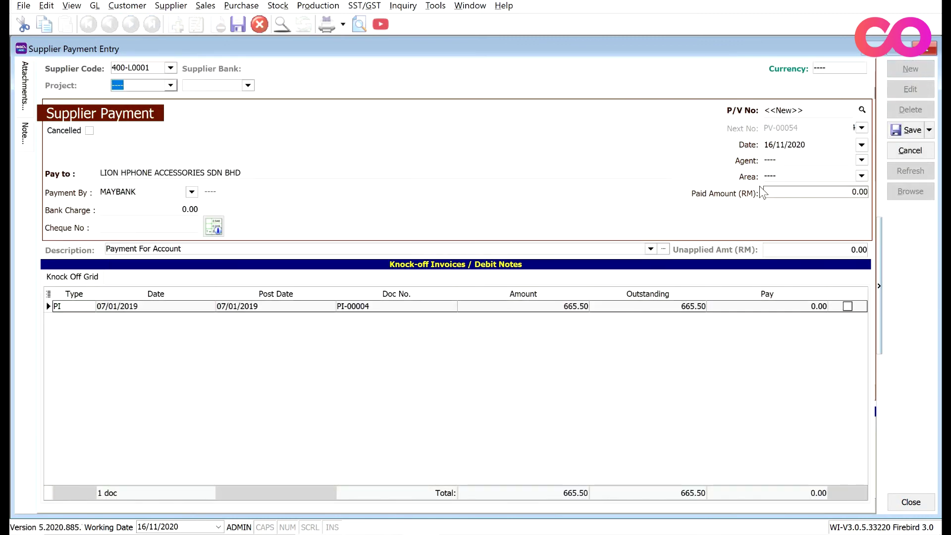